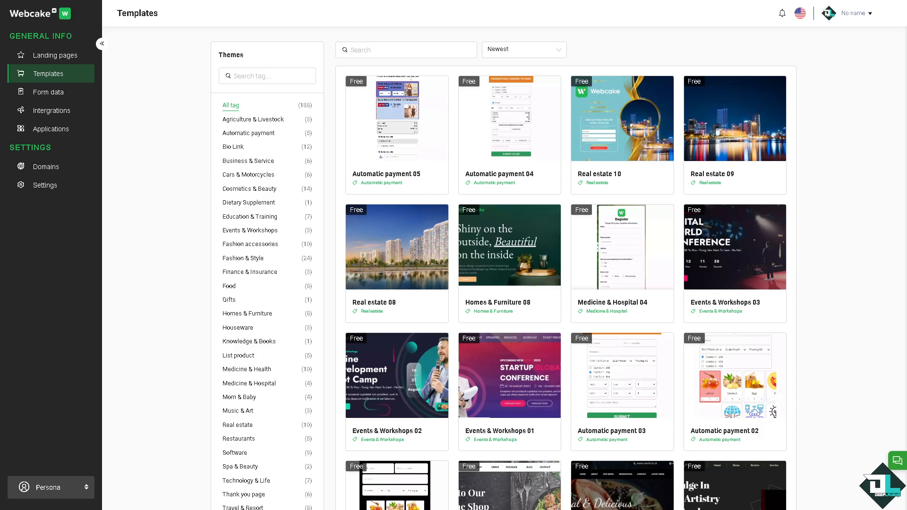
# Open the domain settings and review the platforms offered for a new domain
pyautogui.click(54, 170)
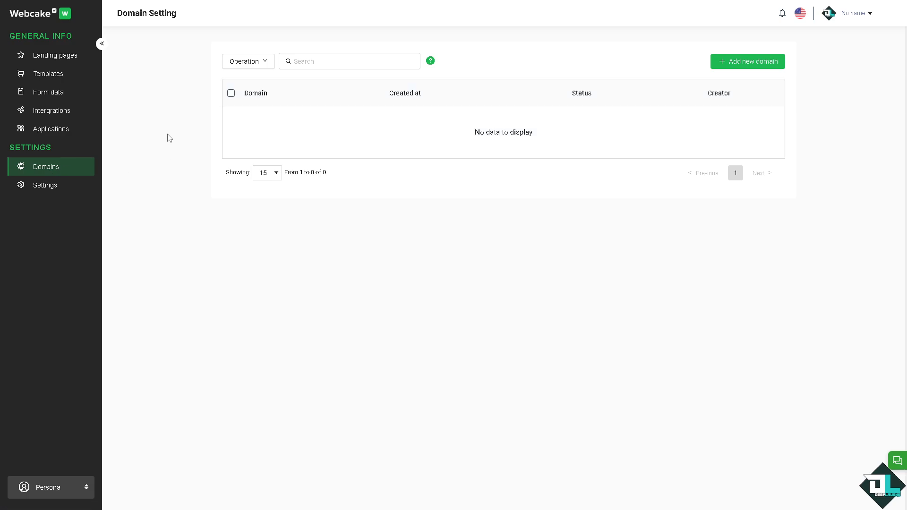
pyautogui.click(751, 65)
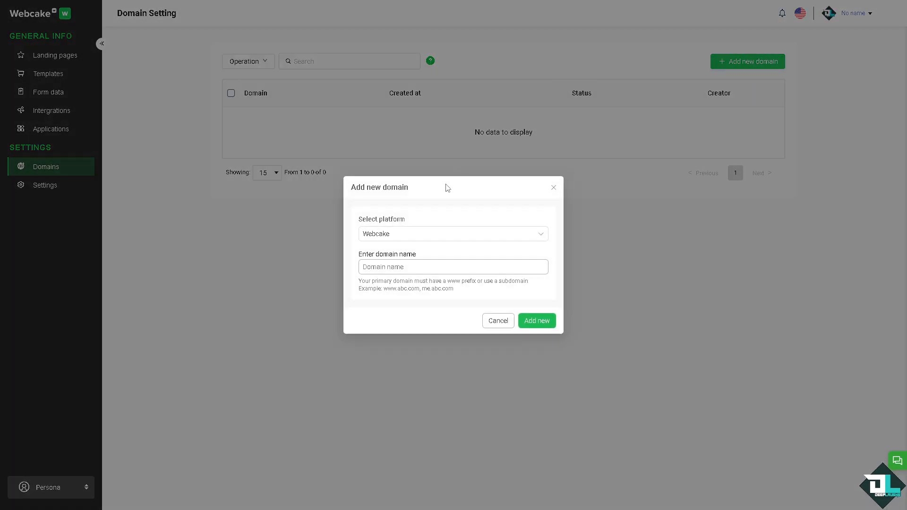
pyautogui.click(437, 238)
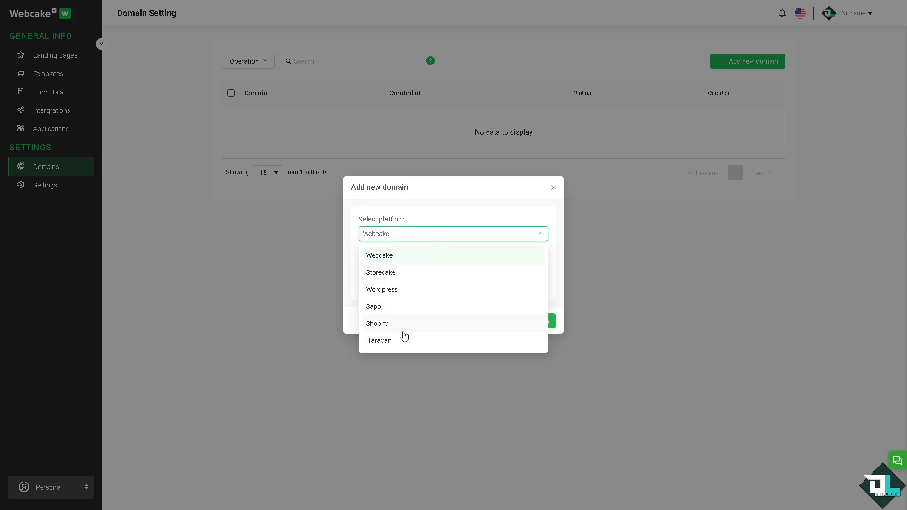
pyautogui.click(439, 219)
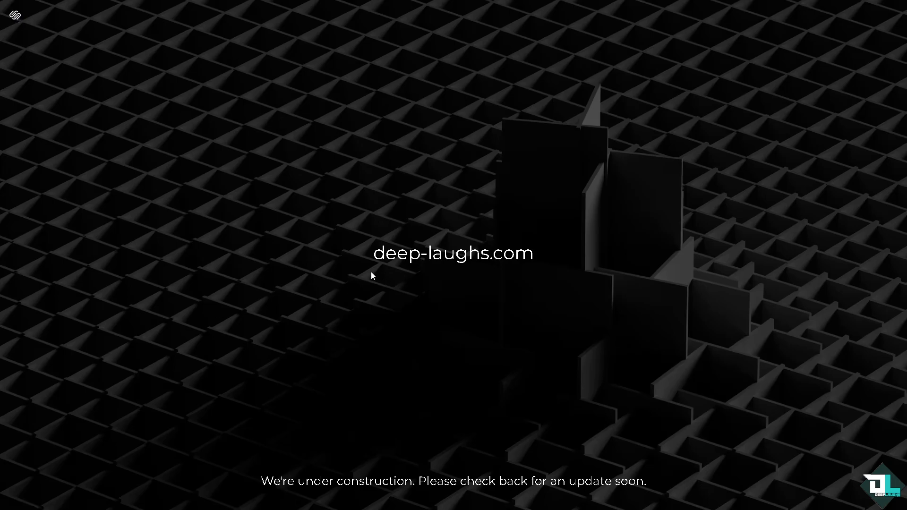
# Copy deep-laughs.com from its under-construction page and enter it as the name of a new domain in Webcake
pyautogui.moveTo(372, 274); pyautogui.dragTo(541, 262)
pyautogui.hotkey('ctrl', 'c')
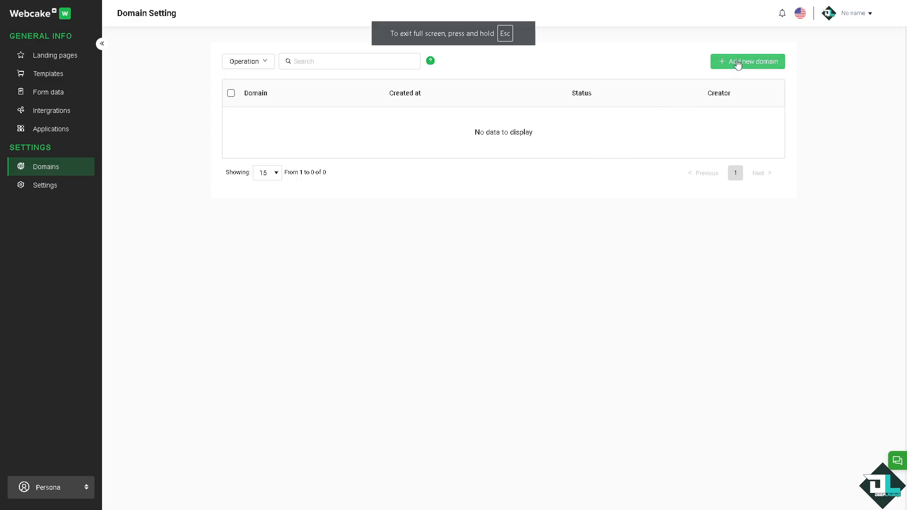
pyautogui.click(737, 62)
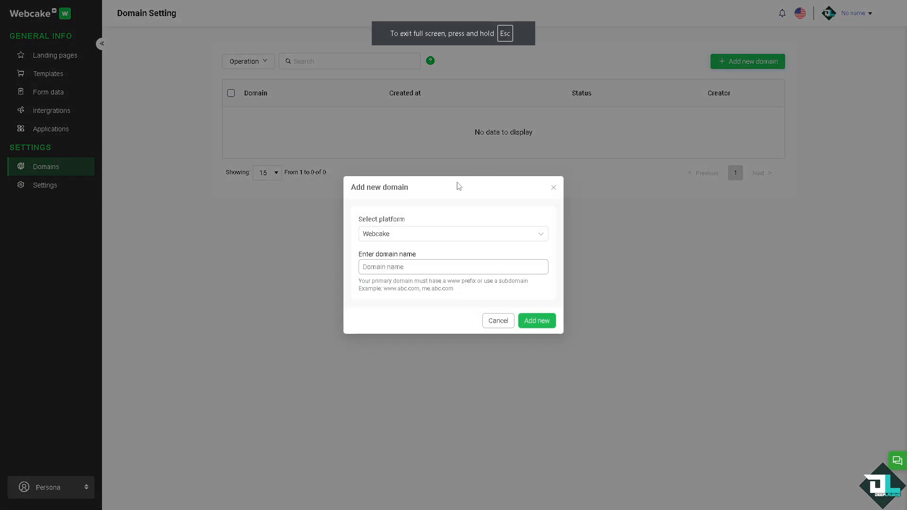
pyautogui.click(388, 267)
pyautogui.hotkey('ctrl', 'v')
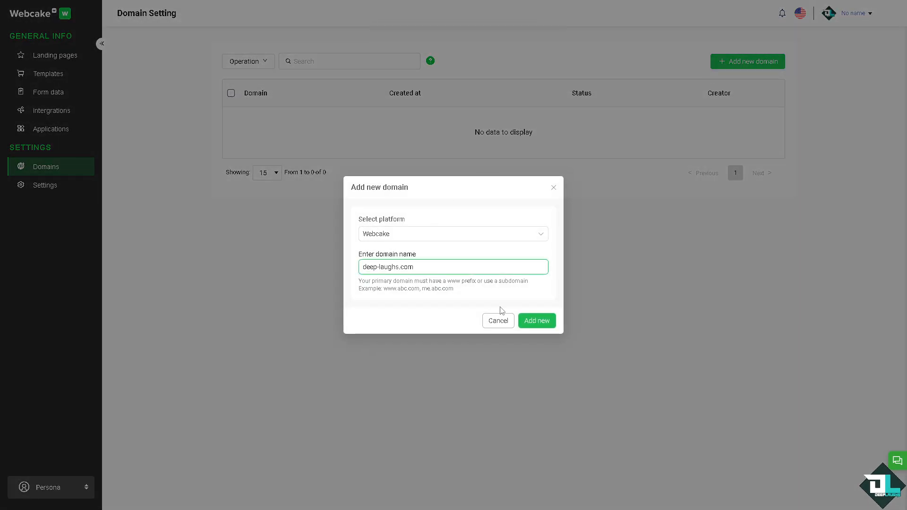
pyautogui.click(542, 321)
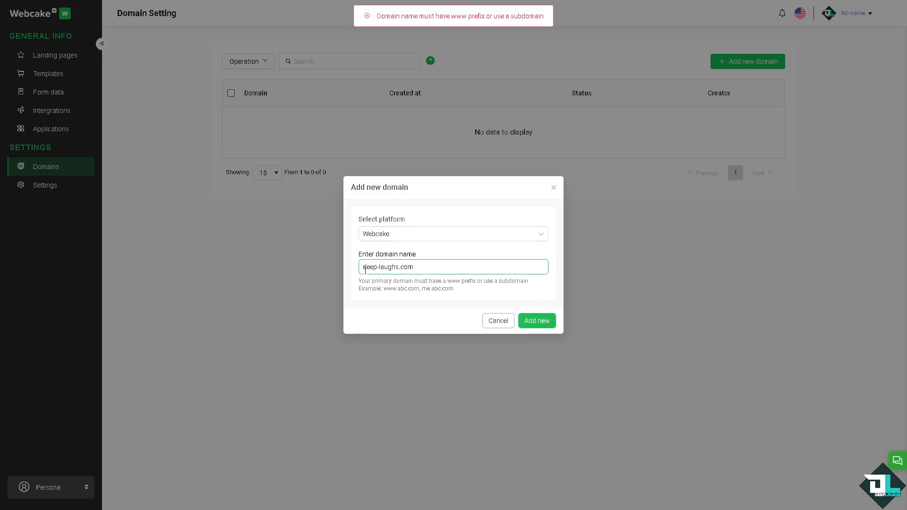
pyautogui.write('www.')
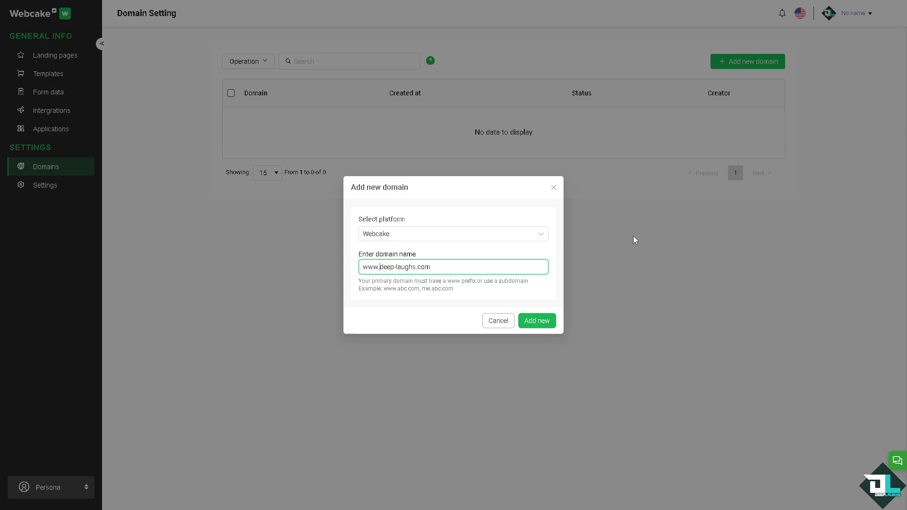
pyautogui.click(532, 321)
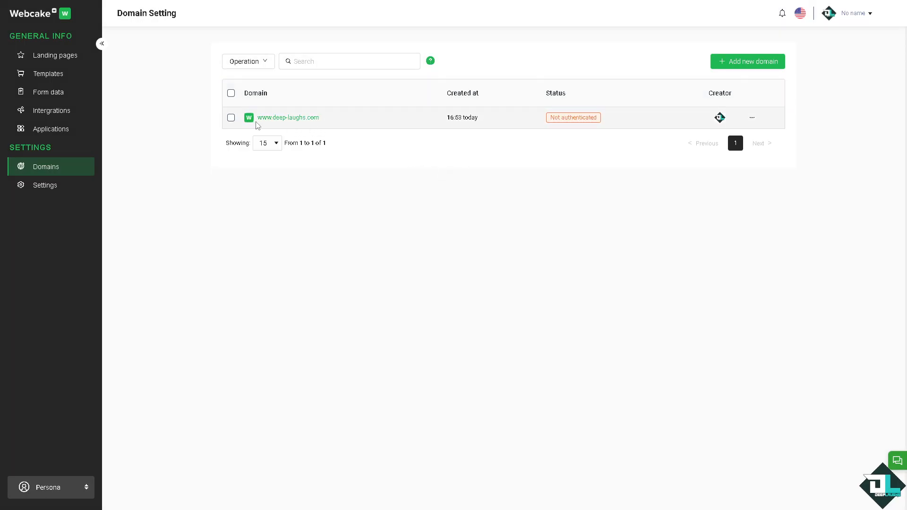
pyautogui.click(268, 62)
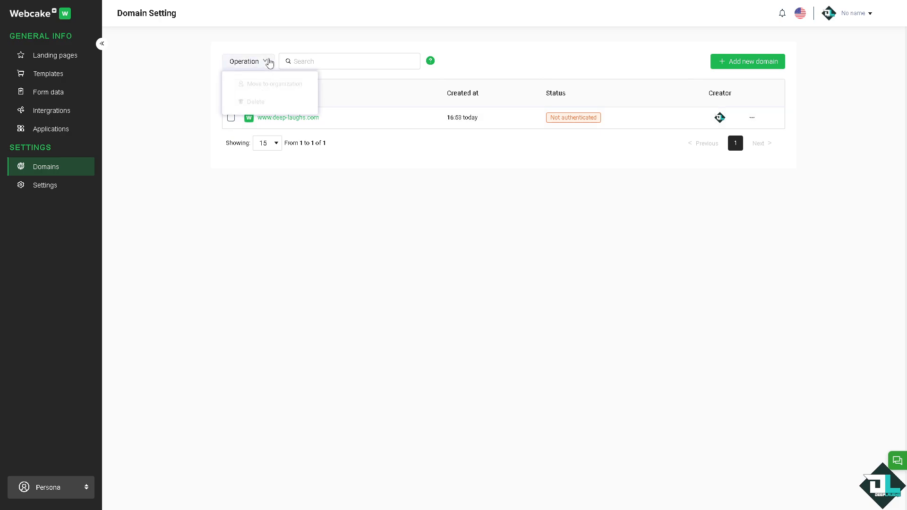
pyautogui.click(240, 124)
pyautogui.click(231, 118)
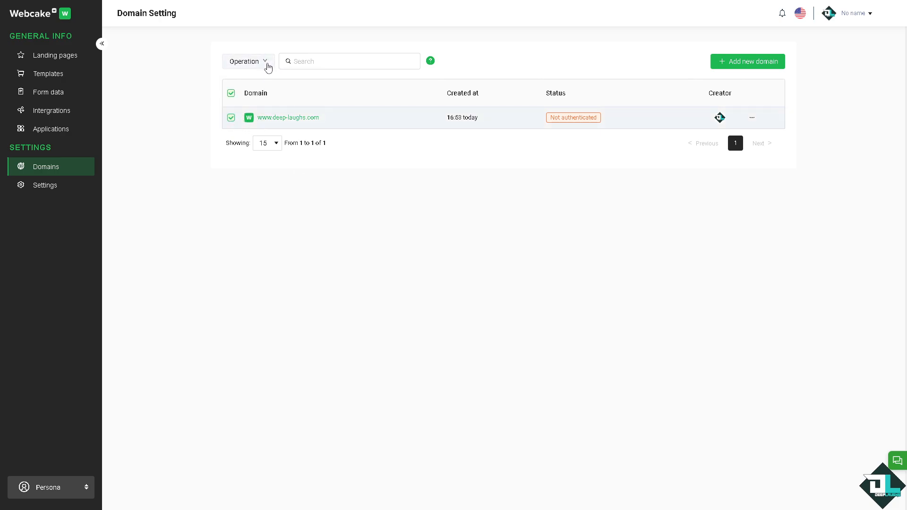
pyautogui.click(264, 64)
pyautogui.click(199, 167)
pyautogui.click(752, 119)
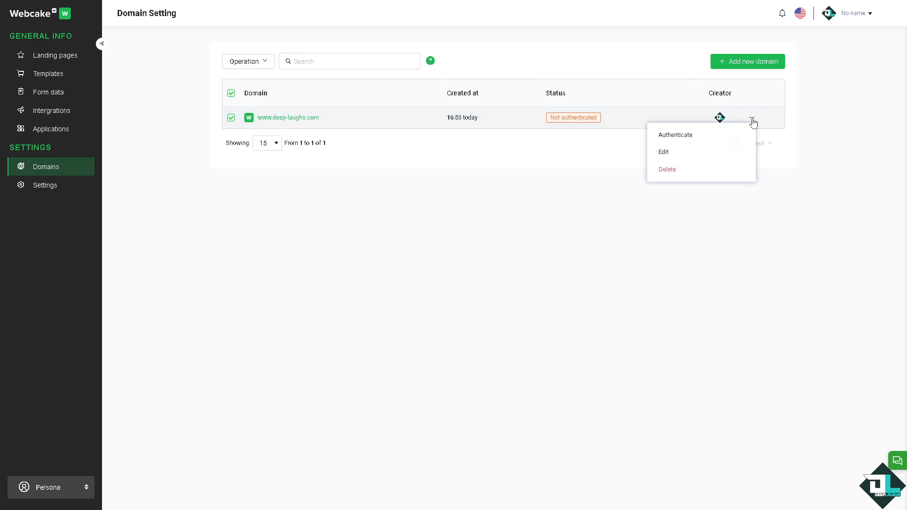
pyautogui.click(670, 138)
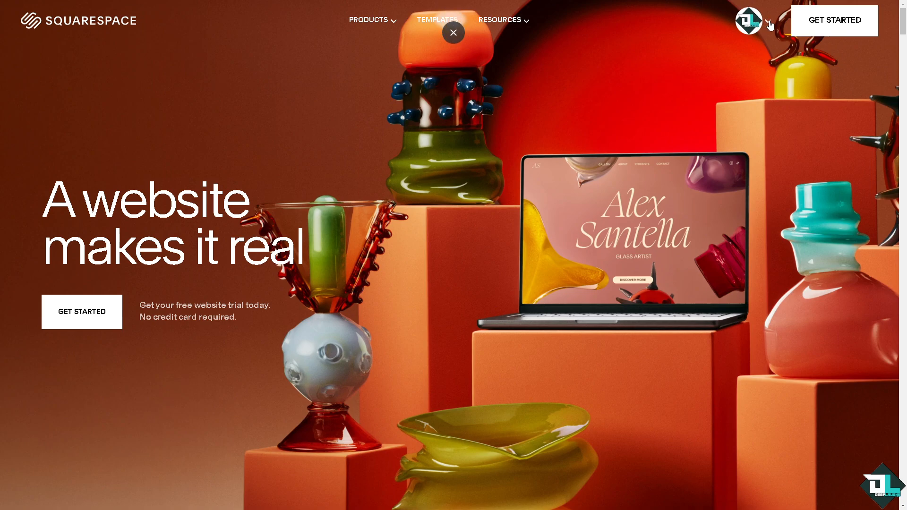
pyautogui.click(752, 20)
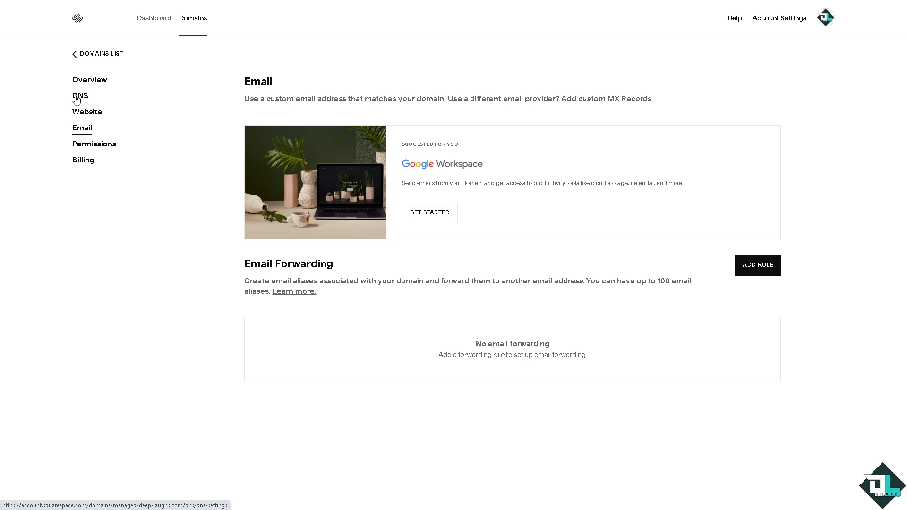
pyautogui.click(77, 98)
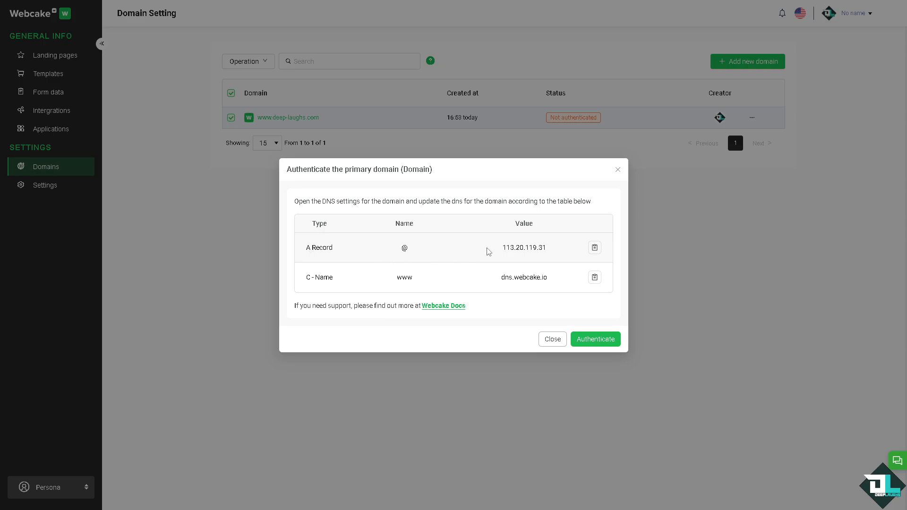
# Review the required A and CNAME records in Webcake's domain authentication details
pyautogui.moveTo(489, 252); pyautogui.dragTo(542, 246)
pyautogui.click(424, 252)
pyautogui.moveTo(302, 250); pyautogui.dragTo(558, 281)
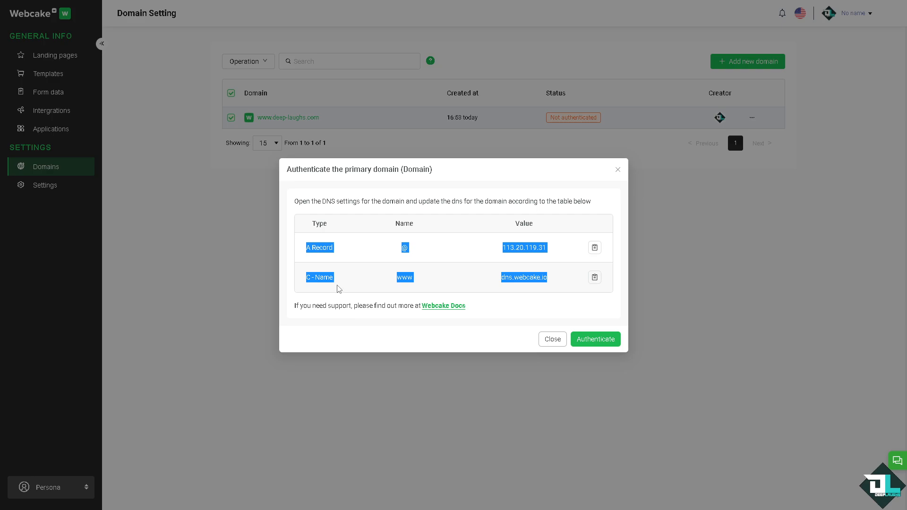
pyautogui.click(354, 340)
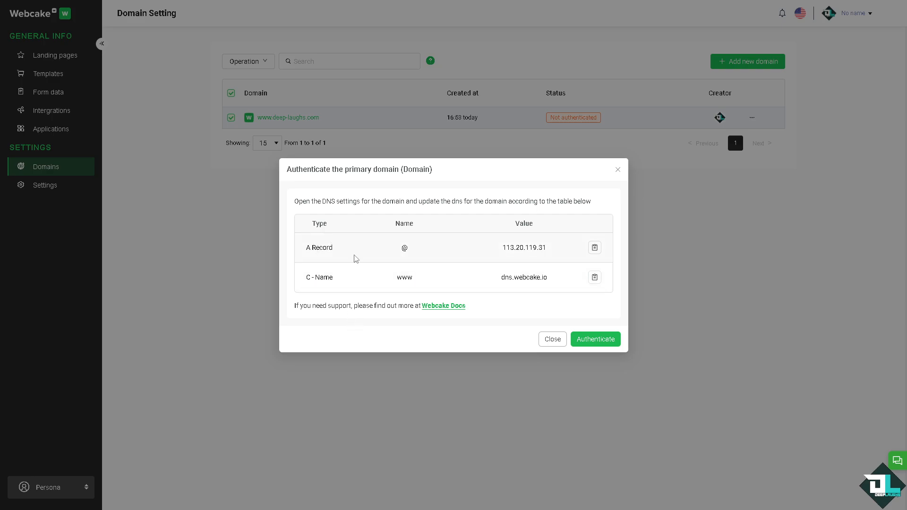
# Copy the A record value from Webcake and save a custom A record in Squarespace with host @ and IP address 113.20.119.31
pyautogui.moveTo(486, 250); pyautogui.dragTo(552, 249)
pyautogui.hotkey('ctrl', 'c')
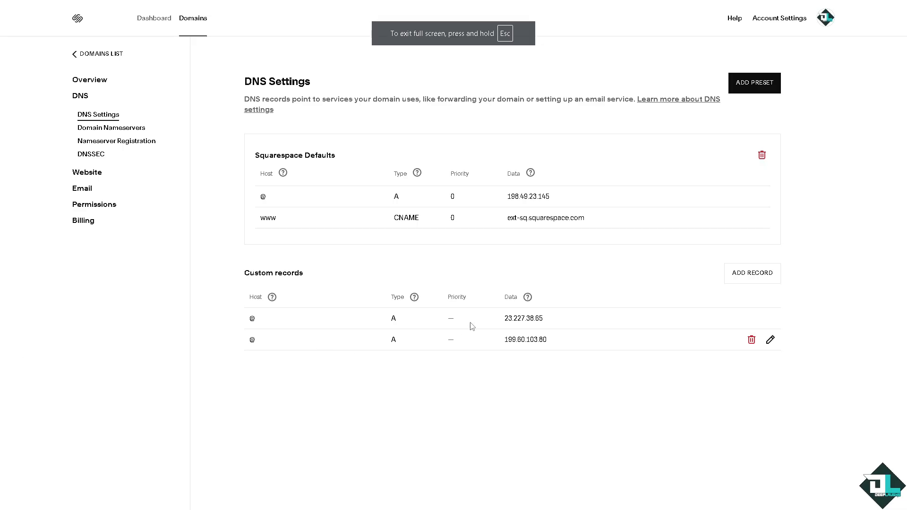
pyautogui.click(767, 273)
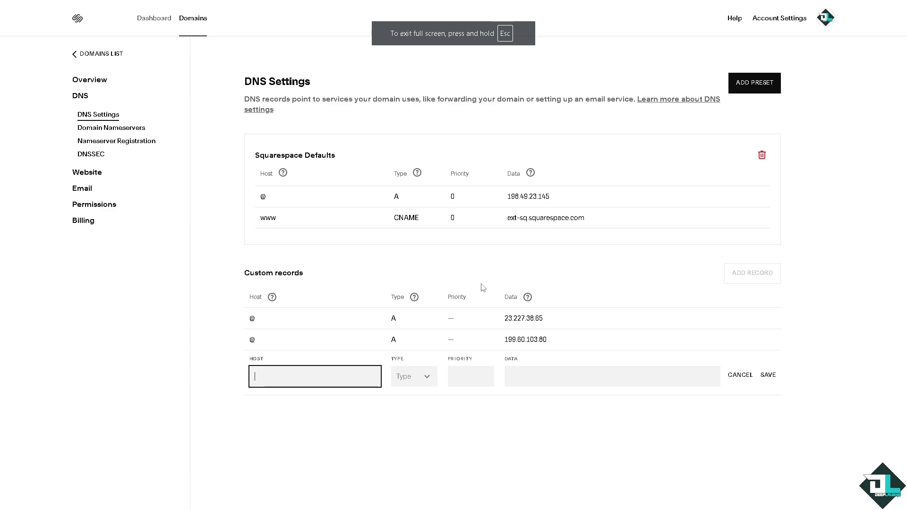
pyautogui.click(352, 374)
pyautogui.click(314, 414)
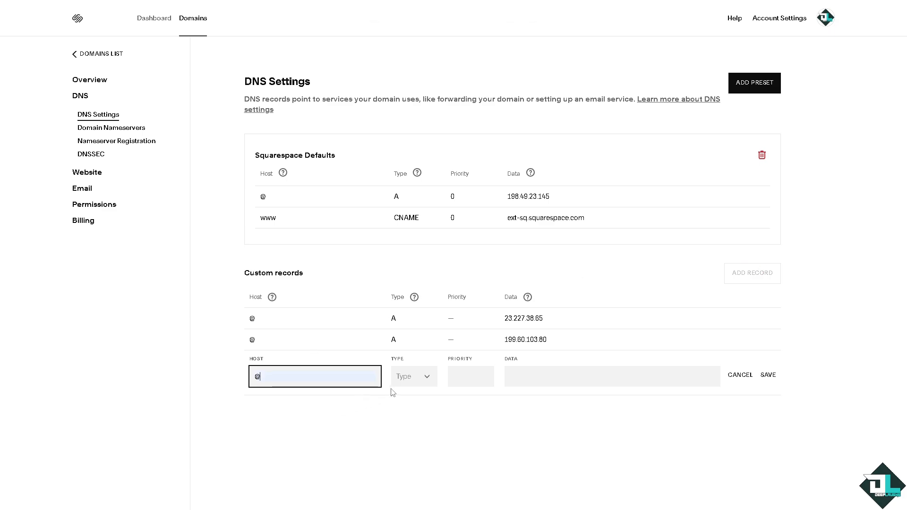
pyautogui.click(418, 381)
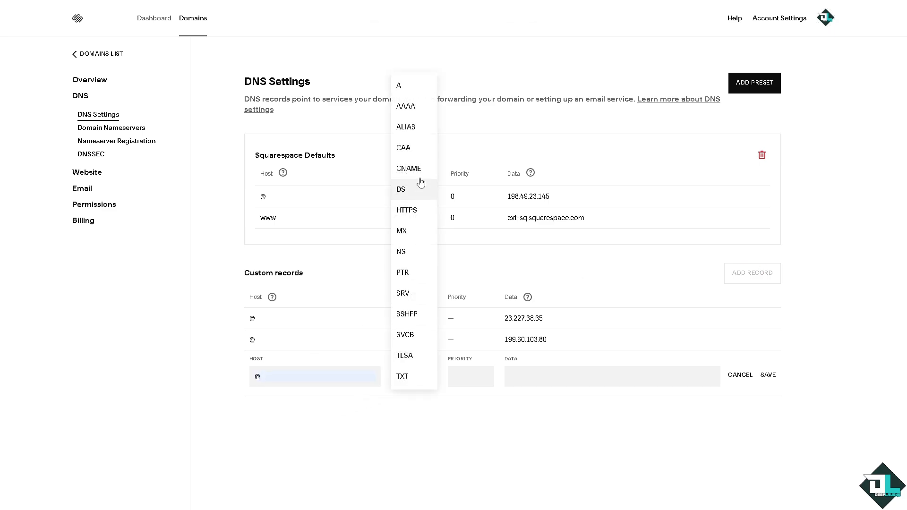
pyautogui.click(406, 87)
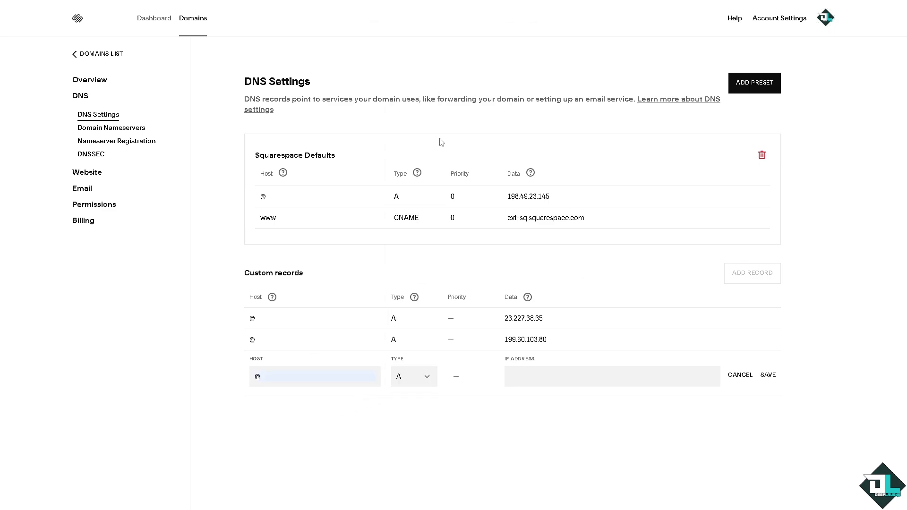
pyautogui.click(543, 377)
pyautogui.hotkey('ctrl', 'v')
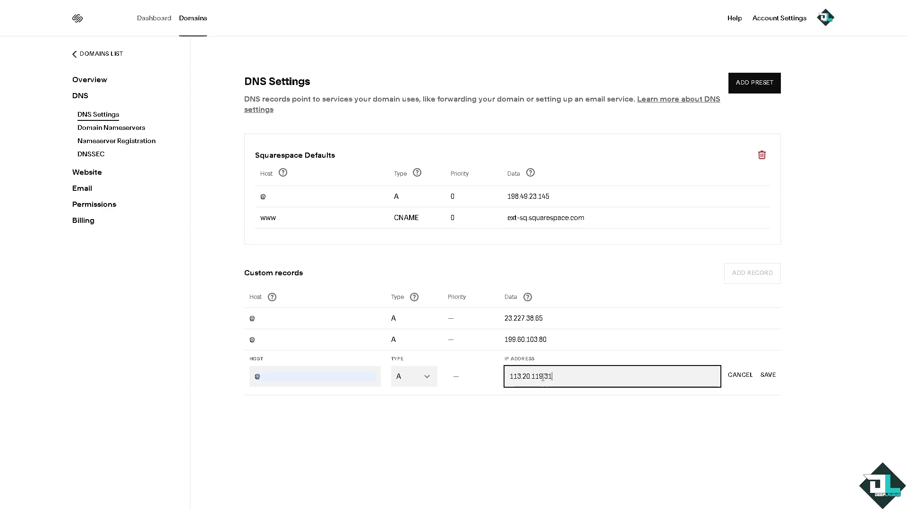
pyautogui.click(541, 421)
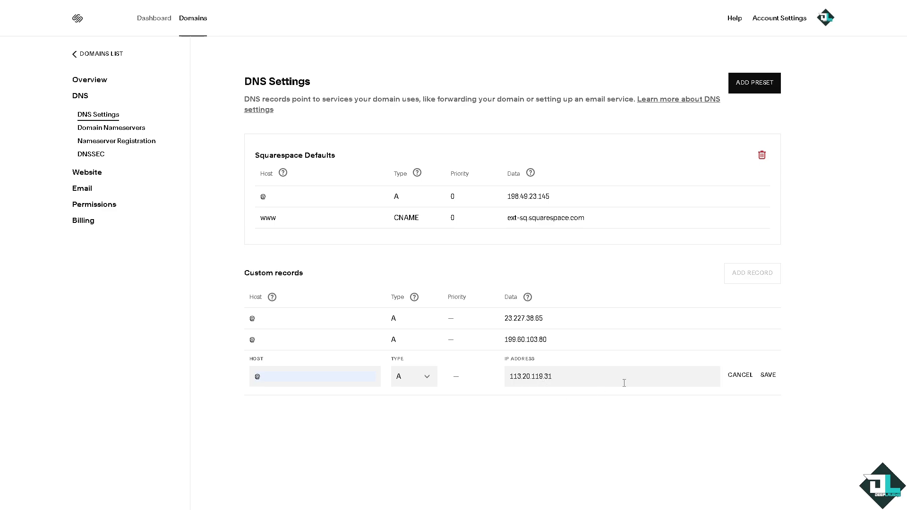
pyautogui.click(765, 378)
pyautogui.click(767, 374)
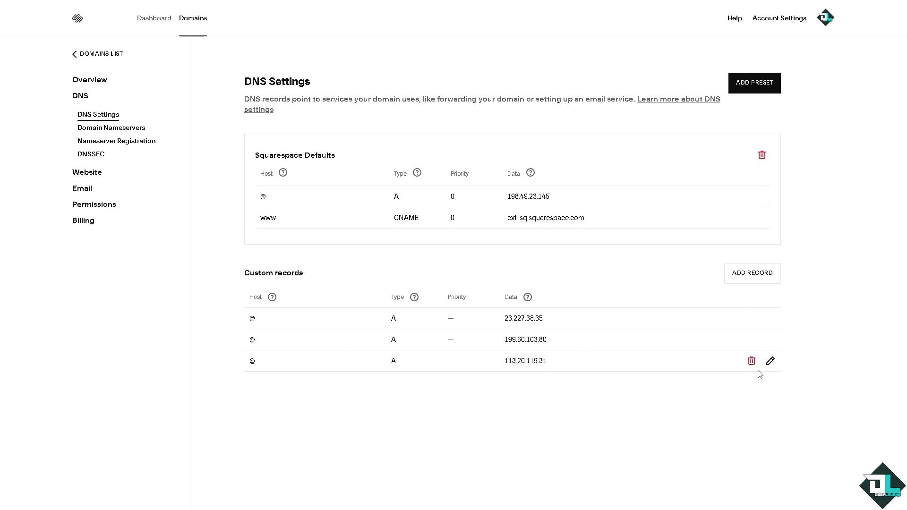
# Start another custom DNS record in Squarespace and copy the CNAME value dns.webcake.io from Webcake's authentication details
pyautogui.click(755, 276)
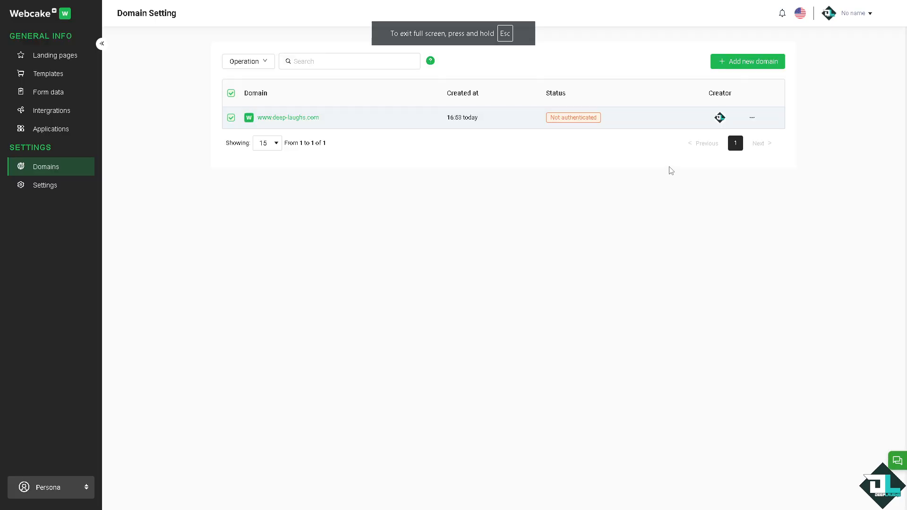
pyautogui.click(752, 118)
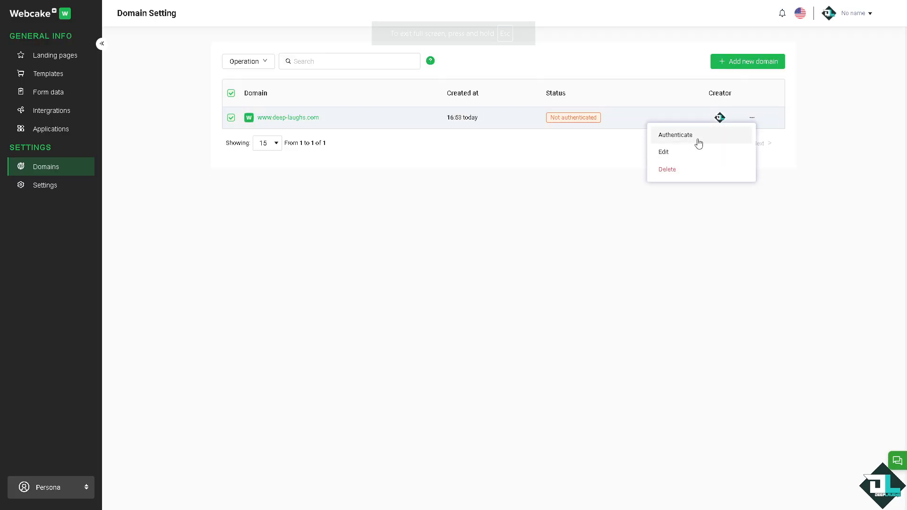
pyautogui.click(698, 143)
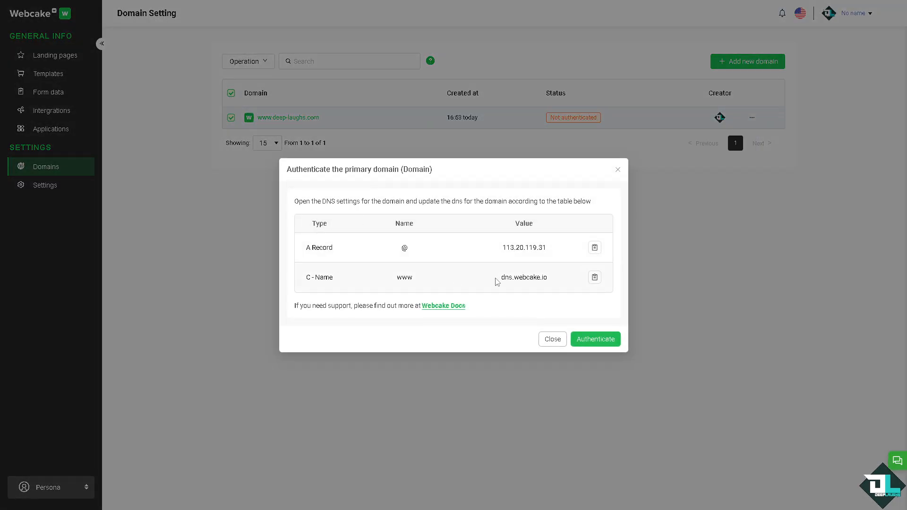
pyautogui.moveTo(496, 280); pyautogui.dragTo(555, 277)
pyautogui.hotkey('ctrl', 'c')
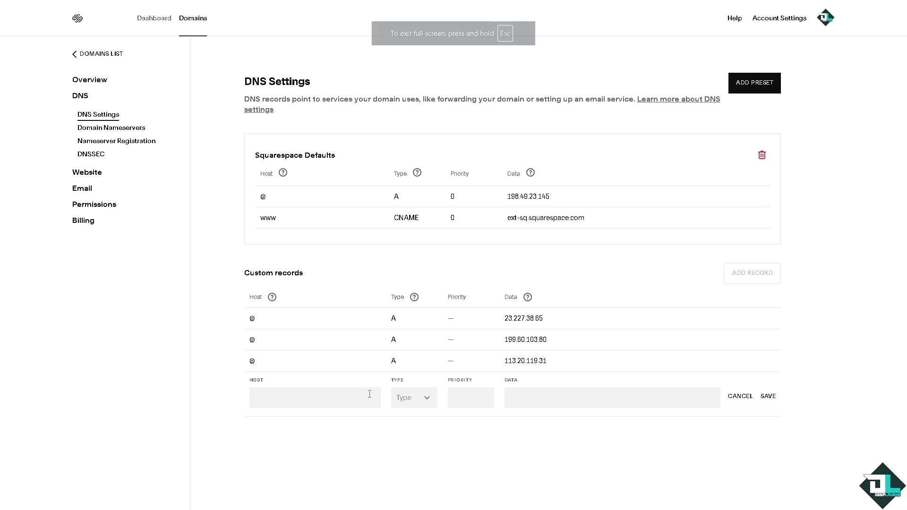
# Save the new Squarespace record as type CNAME with host www and alias data dns.webcake.io
pyautogui.click(419, 398)
pyautogui.click(408, 190)
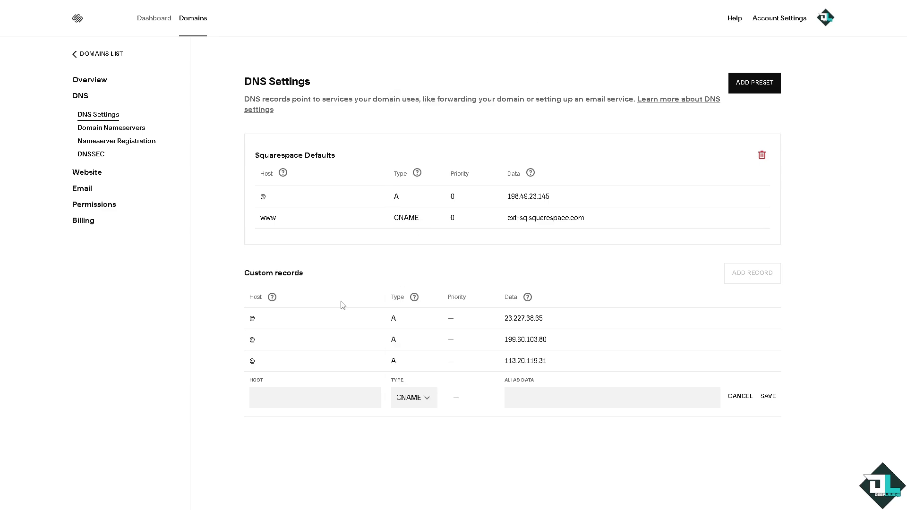
pyautogui.click(298, 402)
pyautogui.write('www')
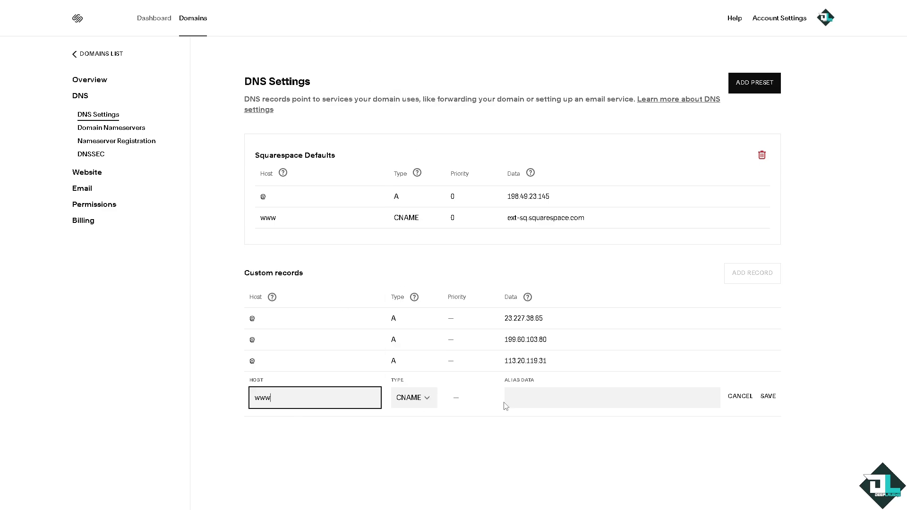
pyautogui.click(507, 405)
pyautogui.hotkey('ctrl', 'v')
pyautogui.click(528, 464)
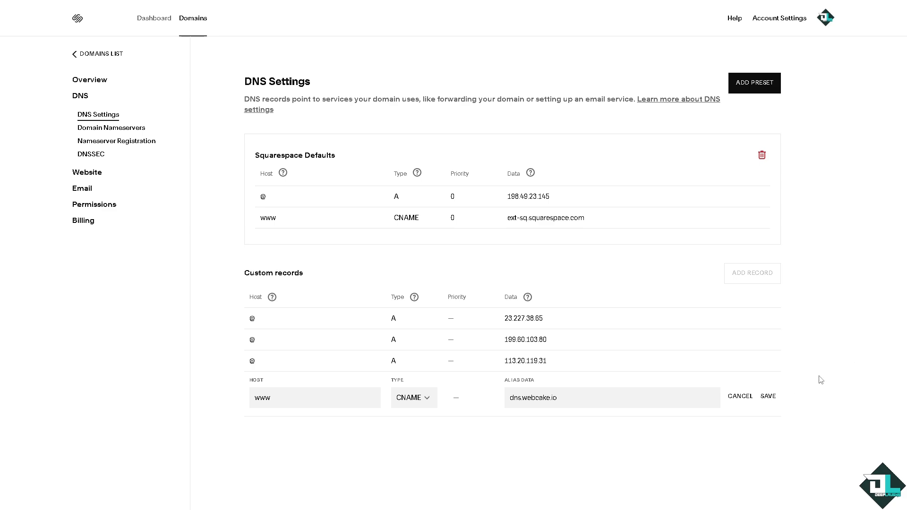
pyautogui.click(764, 401)
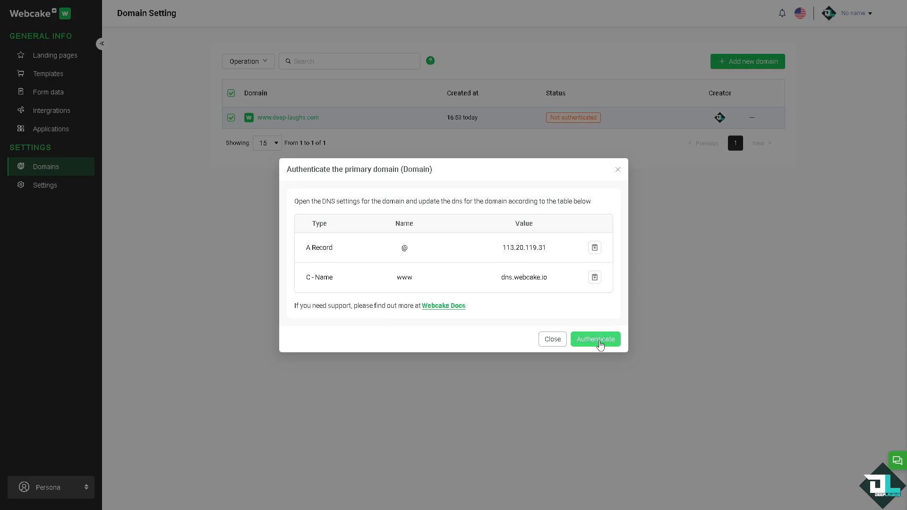
pyautogui.click(599, 342)
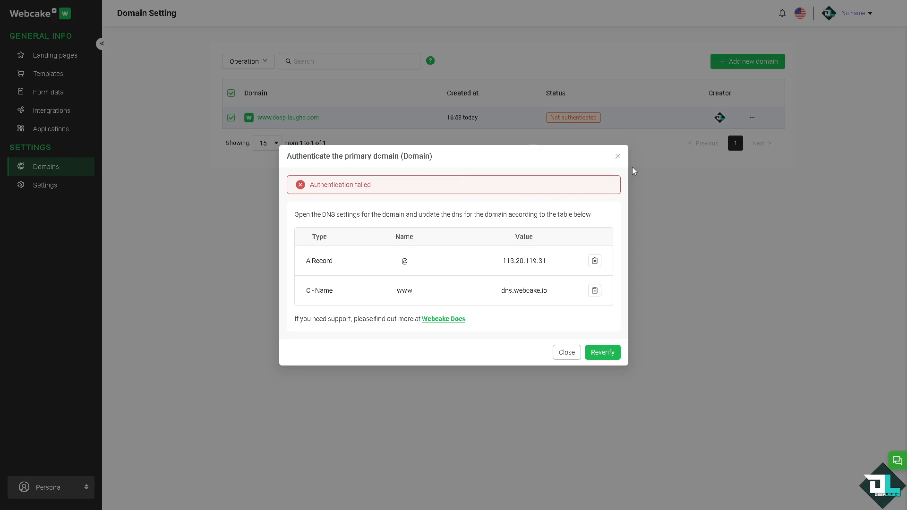
pyautogui.click(617, 156)
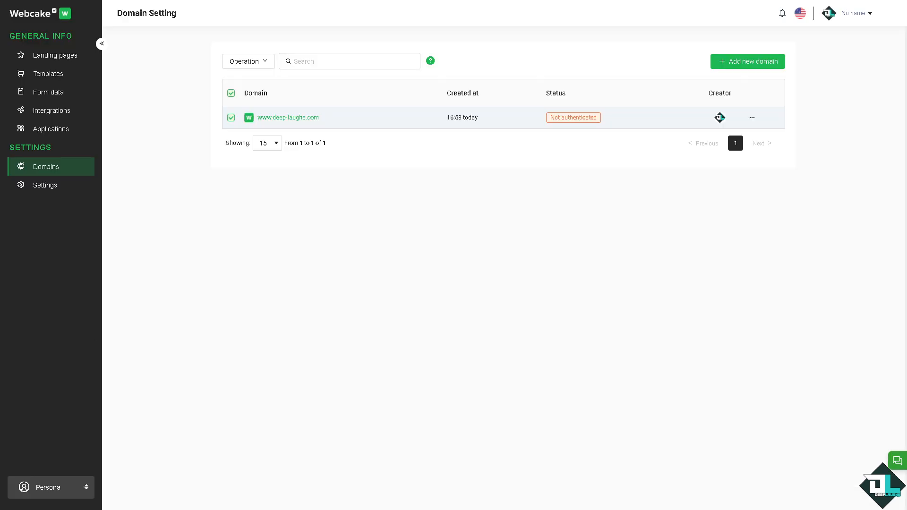
pyautogui.click(752, 118)
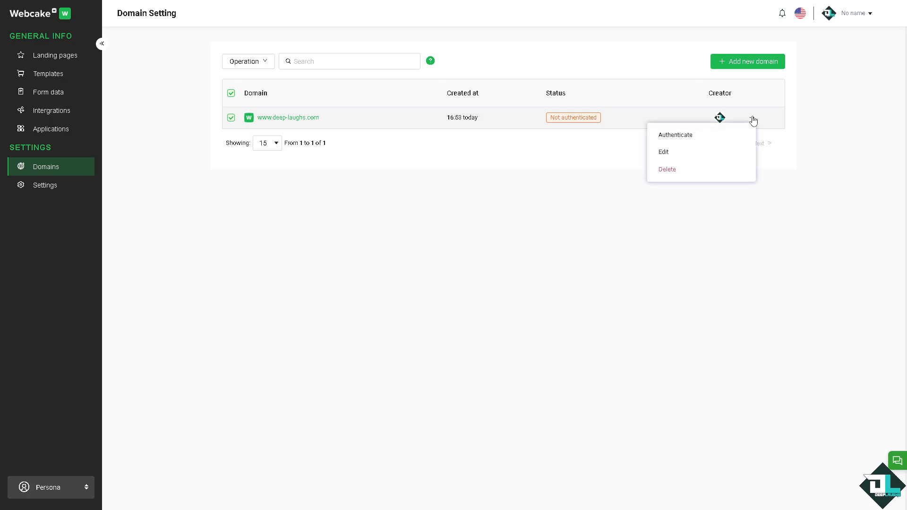
pyautogui.click(689, 136)
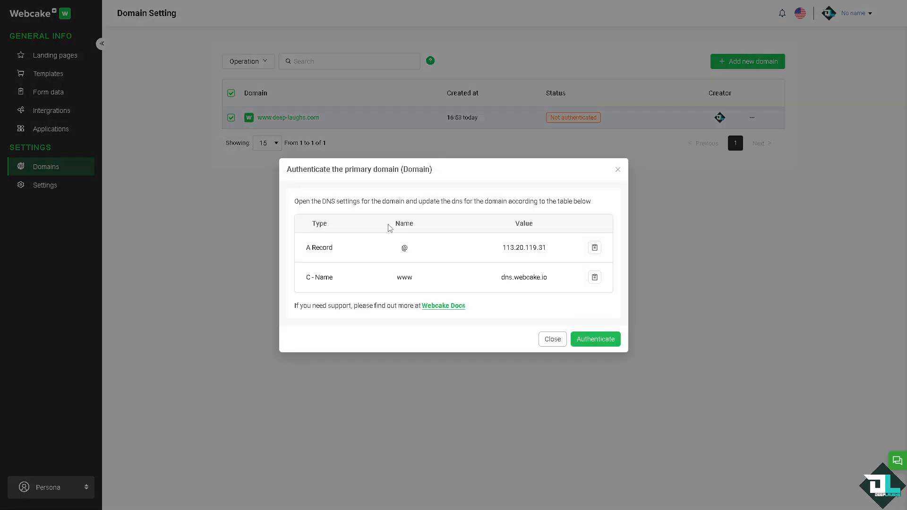
pyautogui.moveTo(494, 279); pyautogui.dragTo(562, 282)
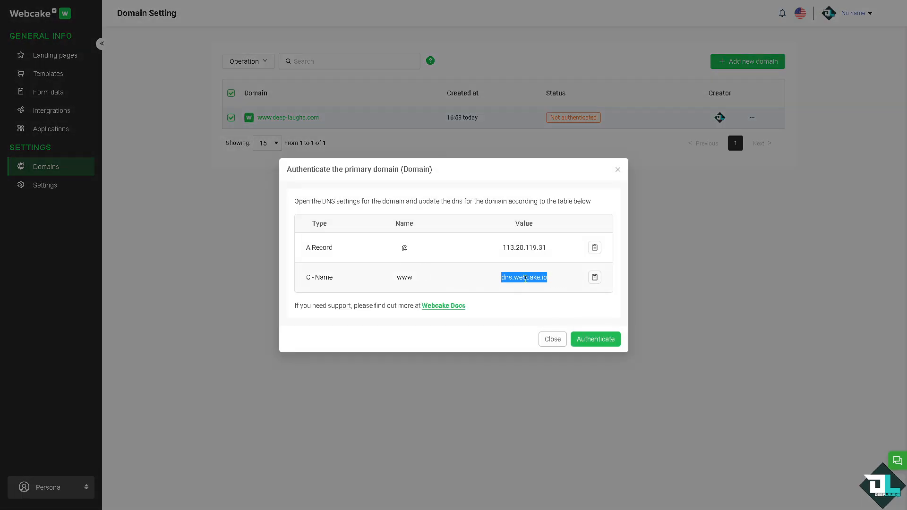
pyautogui.rightClick(525, 278)
pyautogui.click(543, 290)
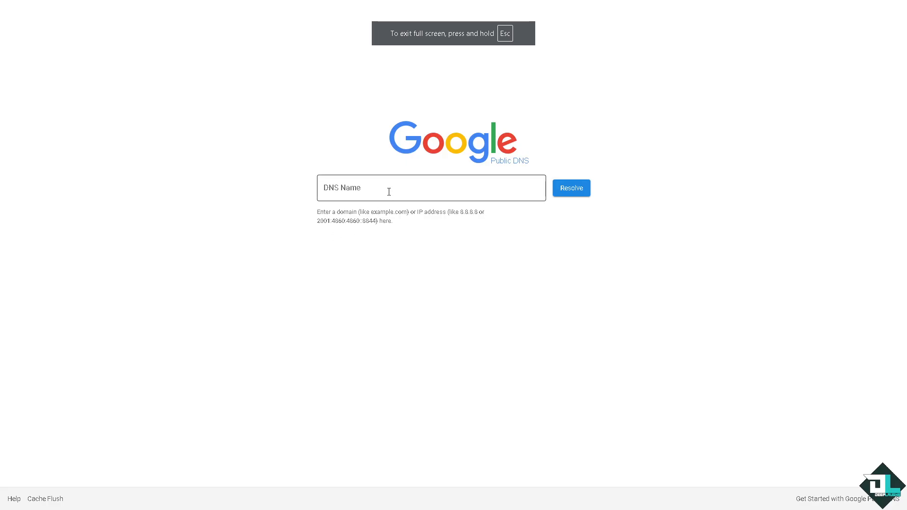
# Switch to Google Public DNS, resolve the DNS name dns.webcake.io, and examine the returned A record answers
pyautogui.click(389, 192)
pyautogui.hotkey('ctrl', 'v')
pyautogui.click(578, 189)
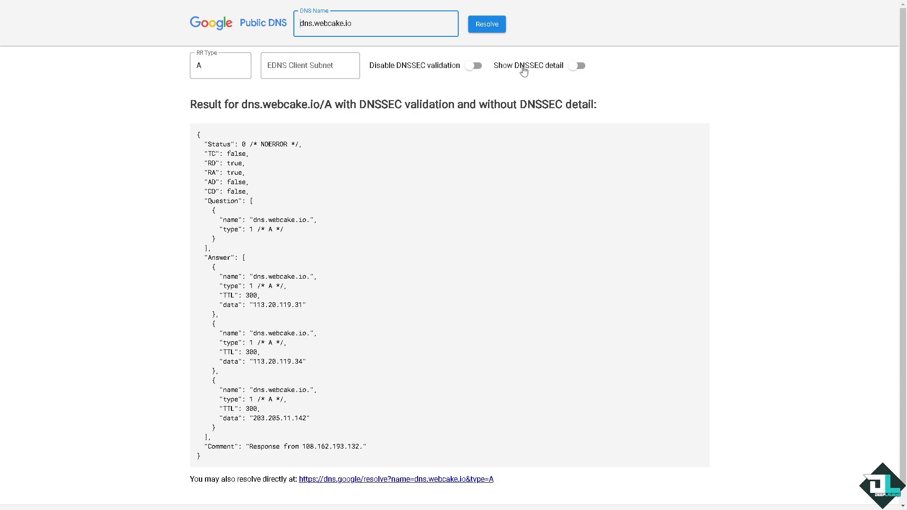
pyautogui.scroll(-1, 339, 201)
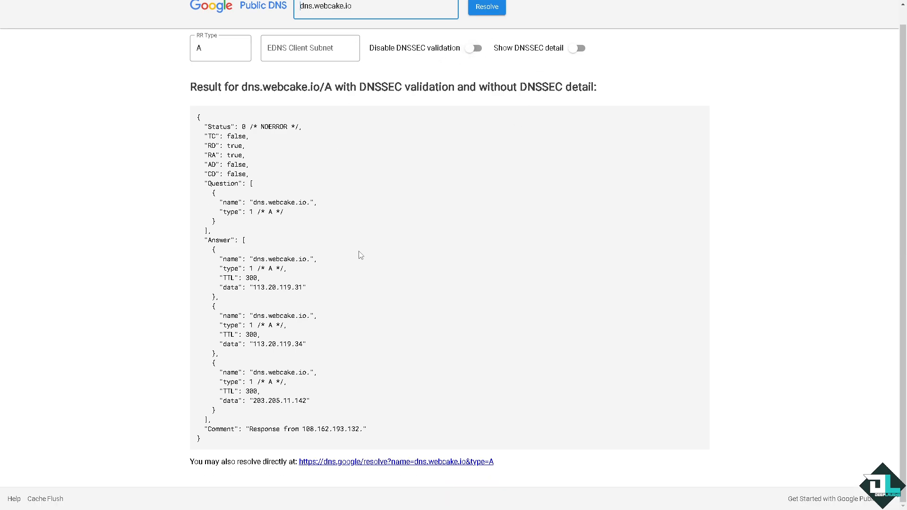